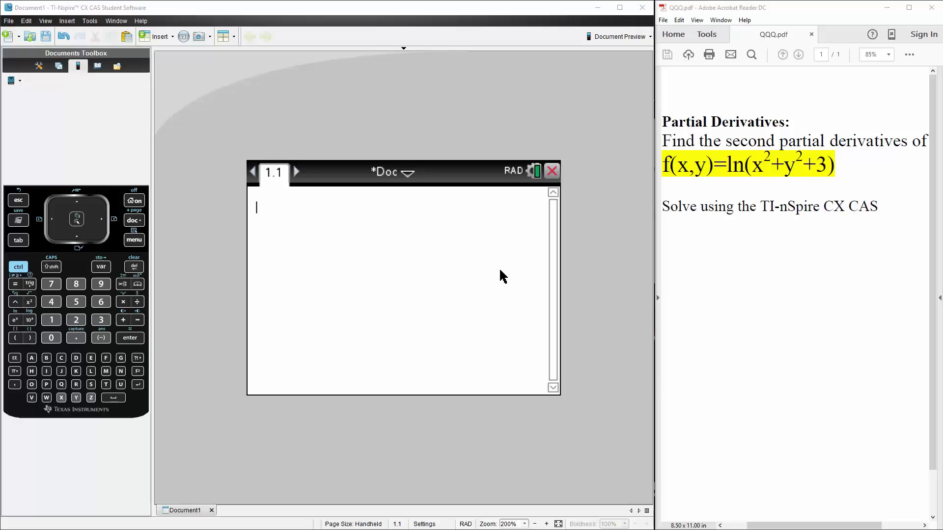
Step: On the Calculator page, begin the definition f(x,y):=ln(x²
{"action": "left_click", "coordinate": [420, 289]}
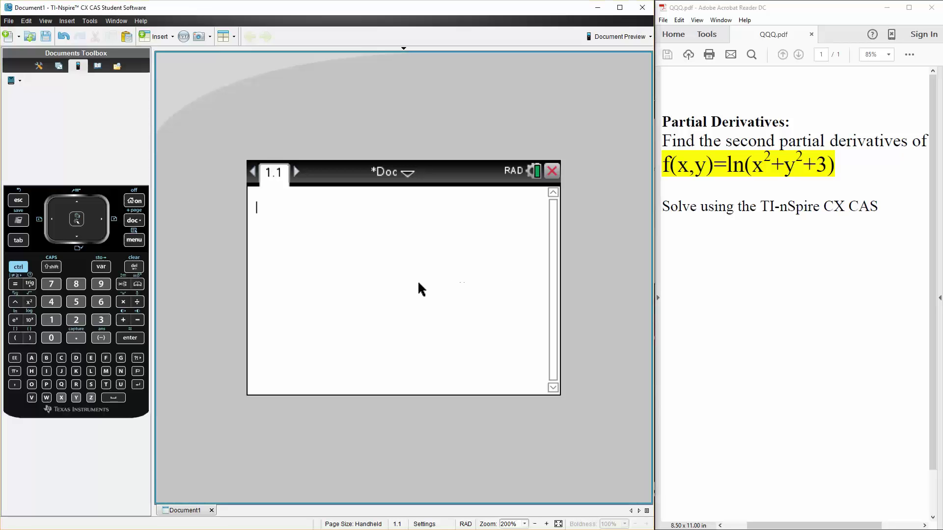
{"action": "type", "text": "f(x,y)"}
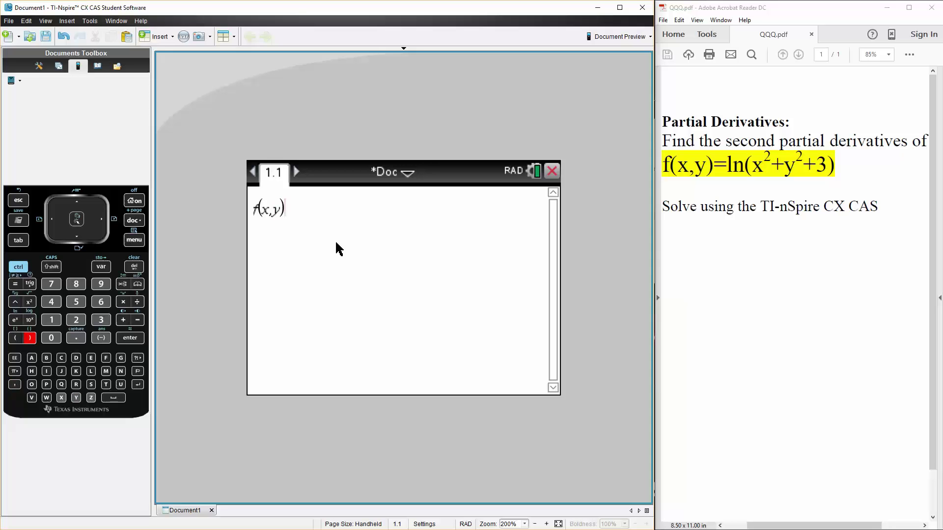
{"action": "type", "text": ":="}
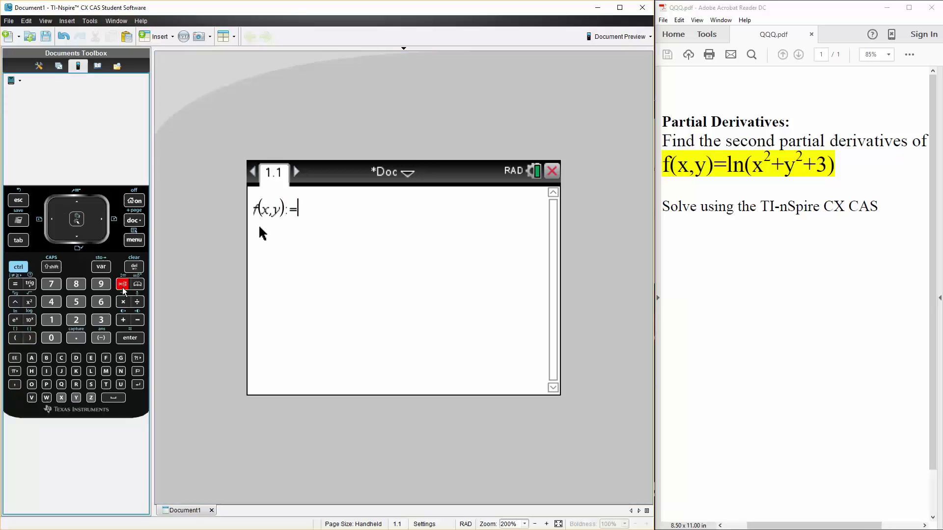
{"action": "left_click", "coordinate": [14, 267]}
{"action": "left_click", "coordinate": [12, 321]}
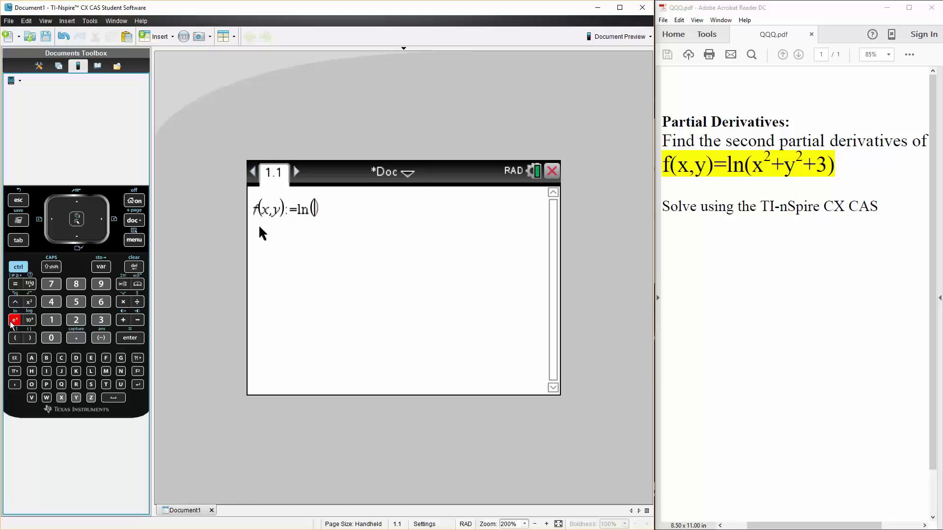
{"action": "left_click", "coordinate": [61, 398]}
{"action": "left_click", "coordinate": [30, 302]}
Step: Complete the argument x²+y²+3, store f(x,y):=ln(x²+y²+3), and start the fx entry
{"action": "left_click", "coordinate": [122, 320]}
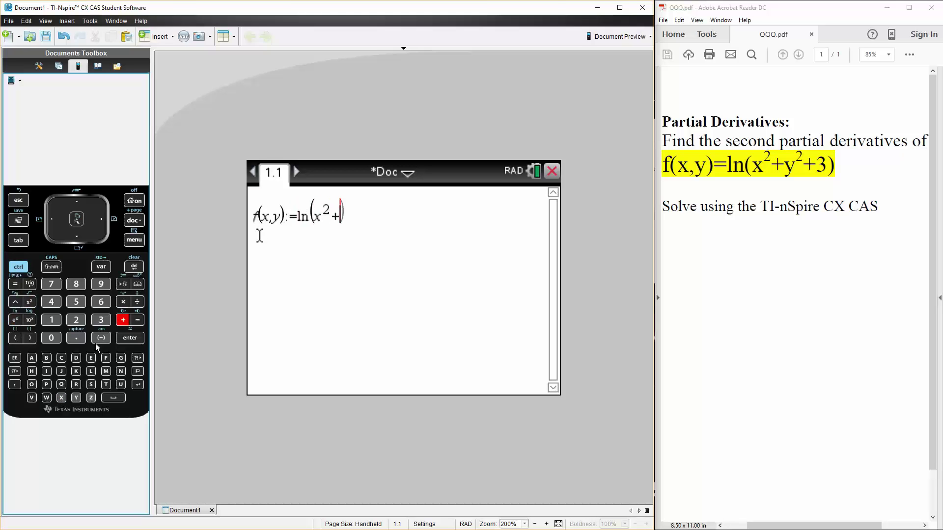
{"action": "left_click", "coordinate": [77, 398]}
{"action": "left_click", "coordinate": [30, 301]}
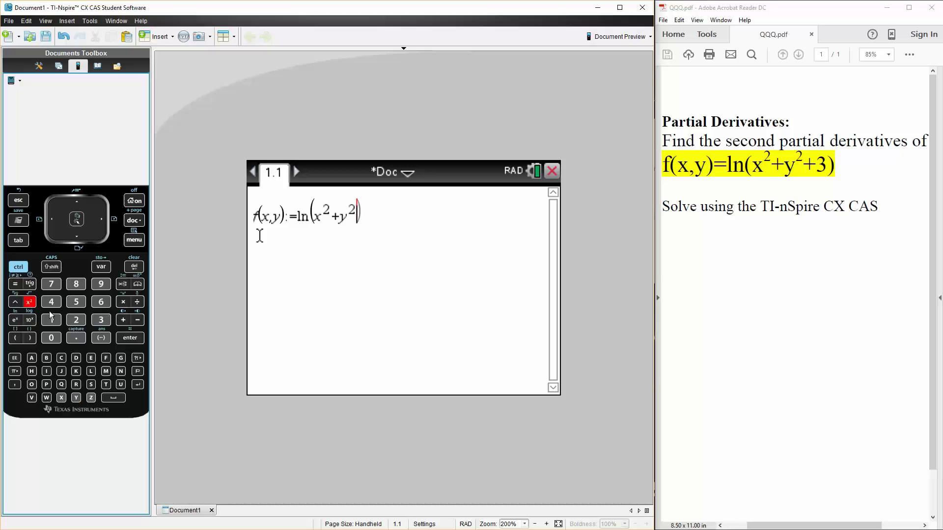
{"action": "left_click", "coordinate": [120, 319]}
{"action": "left_click", "coordinate": [105, 323]}
{"action": "left_click", "coordinate": [406, 258]}
{"action": "key", "text": "Return"}
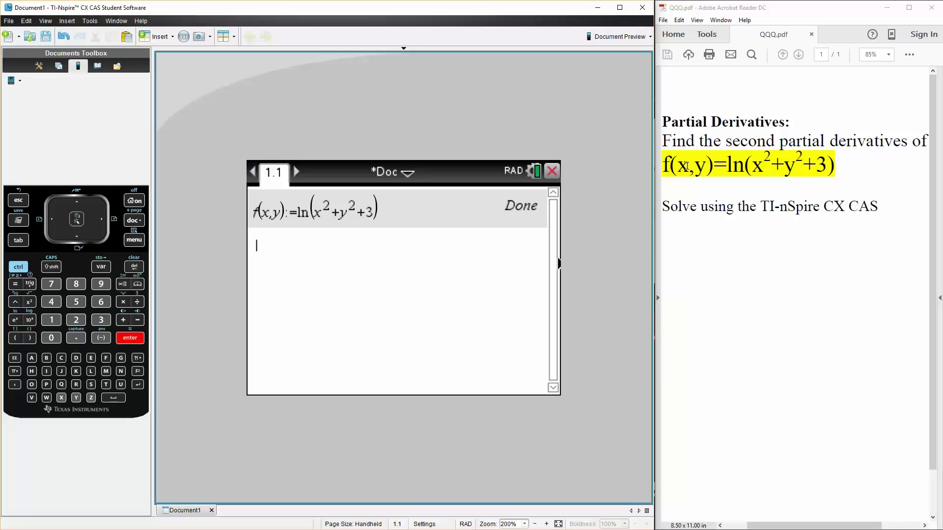
{"action": "type", "text": "fx"}
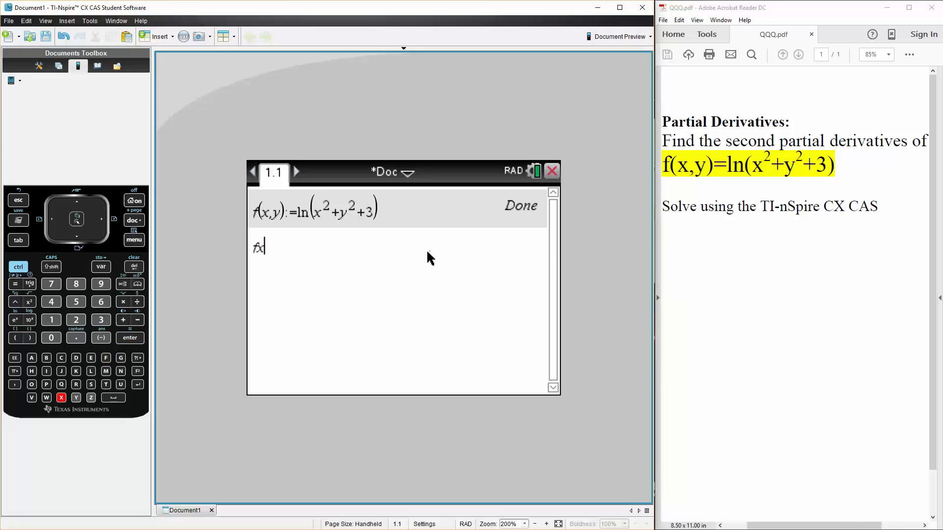
Step: Store fx:=d/dx(f(x,y)), giving 2·x/(x²+y²+3), and start the fxx entry
{"action": "left_click", "coordinate": [19, 267]}
{"action": "left_click", "coordinate": [122, 285]}
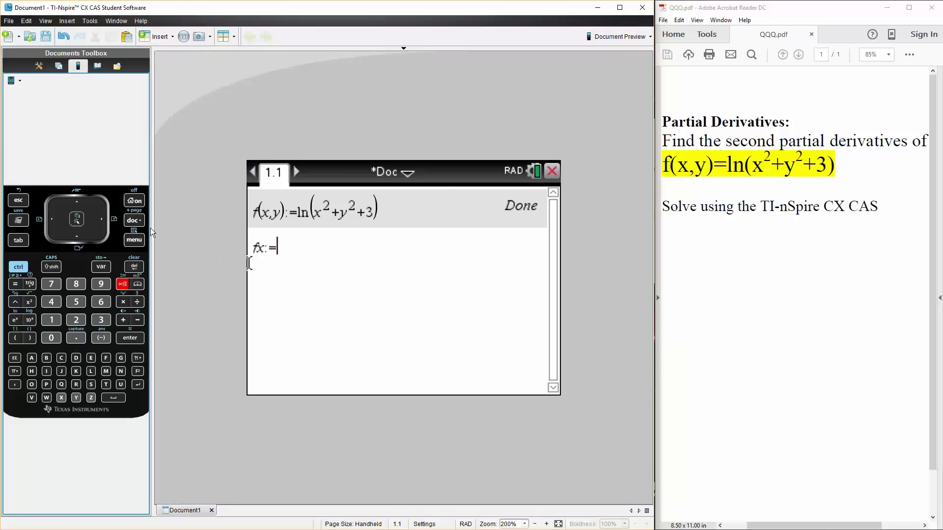
{"action": "left_click", "coordinate": [127, 242]}
{"action": "left_click", "coordinate": [277, 246]}
{"action": "left_click", "coordinate": [395, 190]}
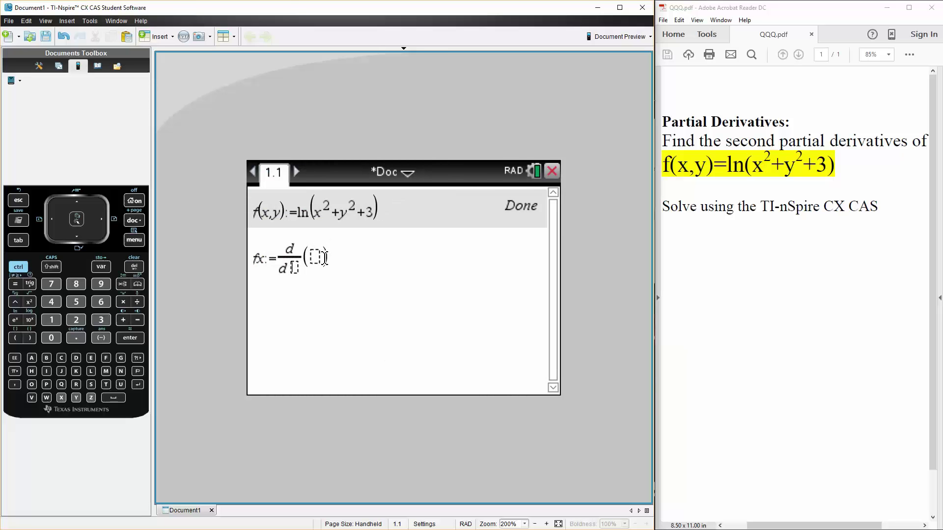
{"action": "type", "text": "x("}
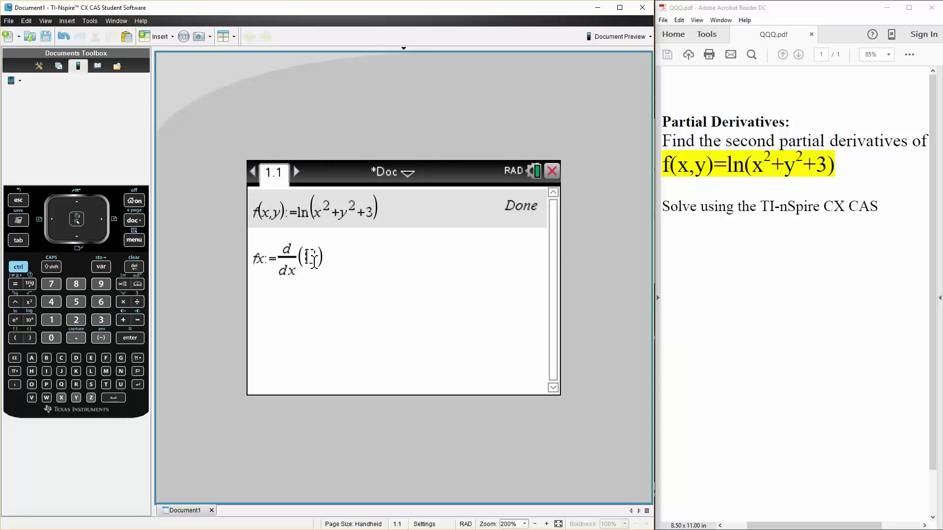
{"action": "type", "text": "f(x,y"}
{"action": "key", "text": "Return"}
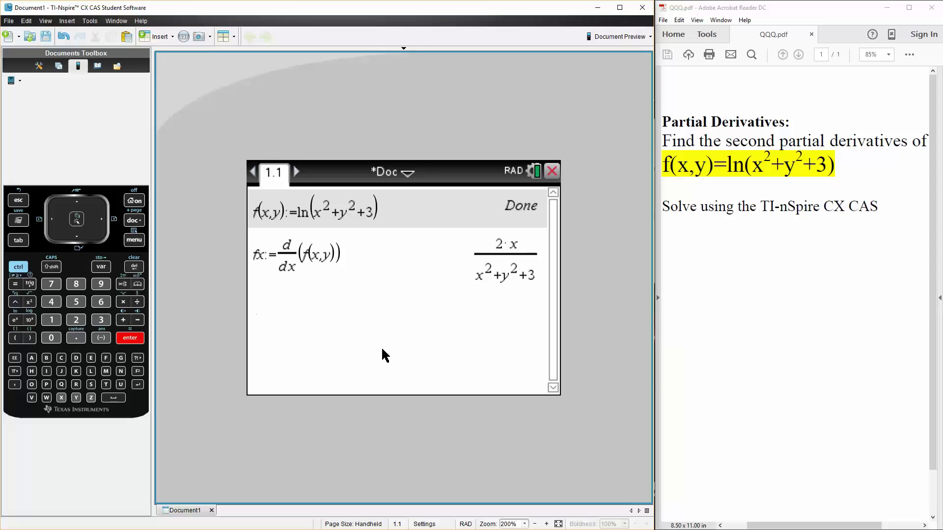
{"action": "type", "text": "fxx"}
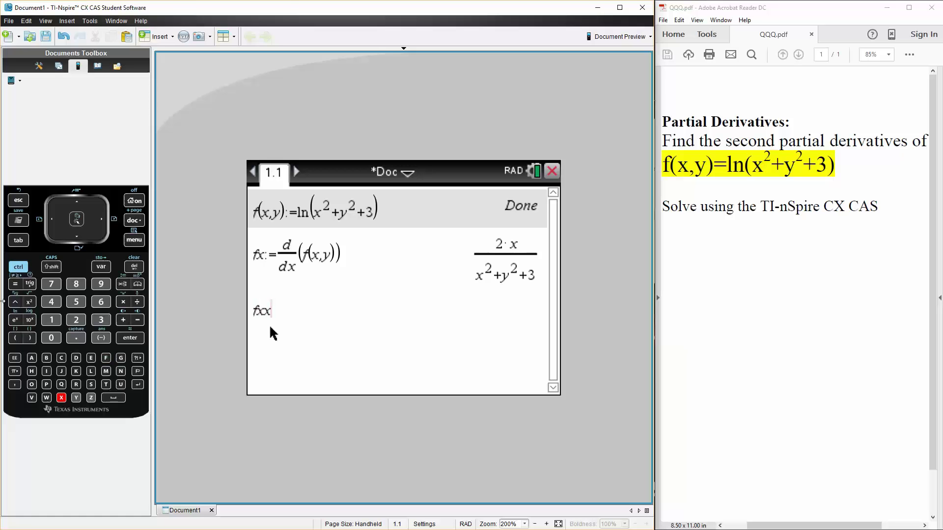
Step: Define fxx:=d/dx(2·x/(x²+y²+3)) from the fx result, giving -2·(x²−y²−3)/(x²+y²+3)²
{"action": "left_click", "coordinate": [18, 267]}
{"action": "left_click", "coordinate": [125, 291]}
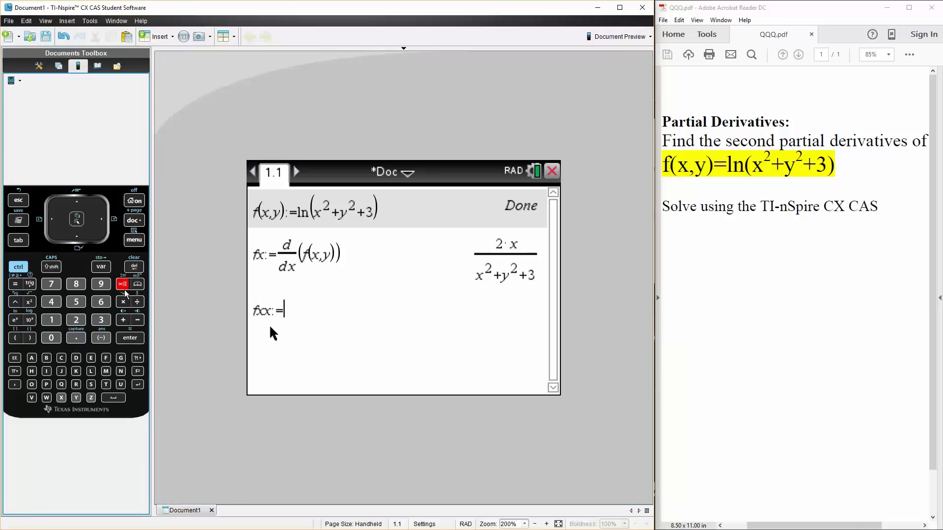
{"action": "key", "text": "ctrl+m"}
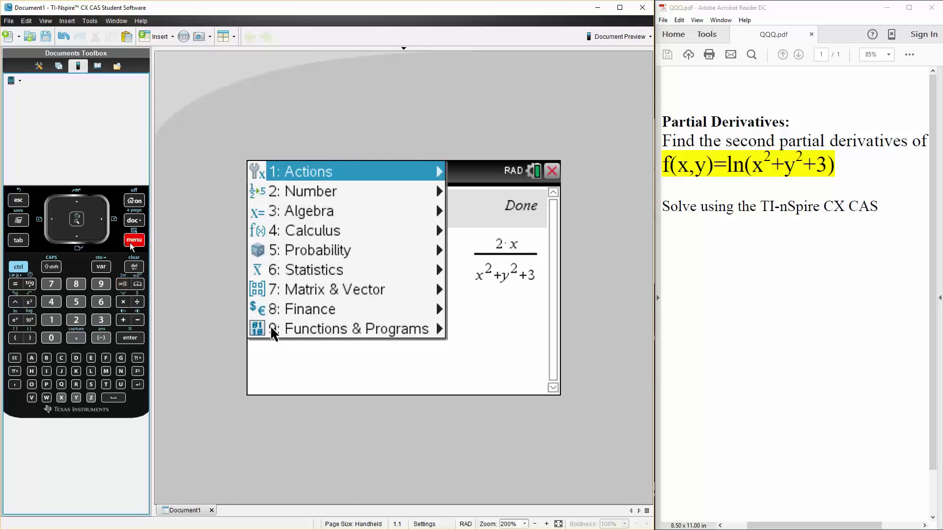
{"action": "left_click", "coordinate": [293, 232]}
{"action": "left_click", "coordinate": [425, 192]}
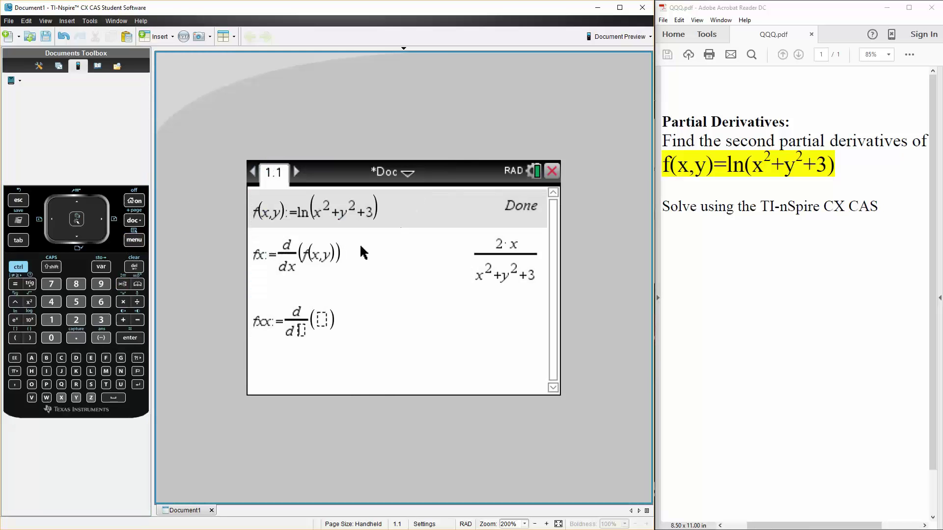
{"action": "type", "text": "x"}
{"action": "key", "text": "Tab"}
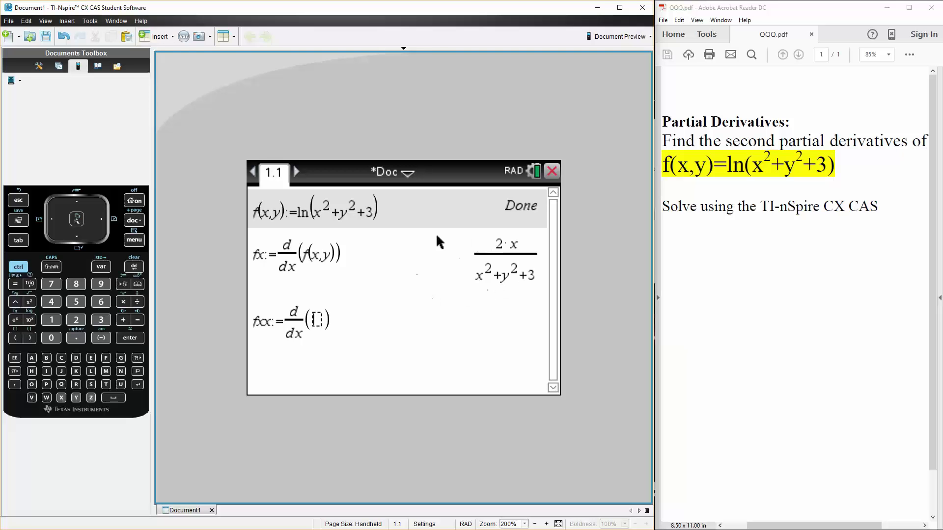
{"action": "left_click", "coordinate": [495, 268]}
{"action": "key", "text": "Return"}
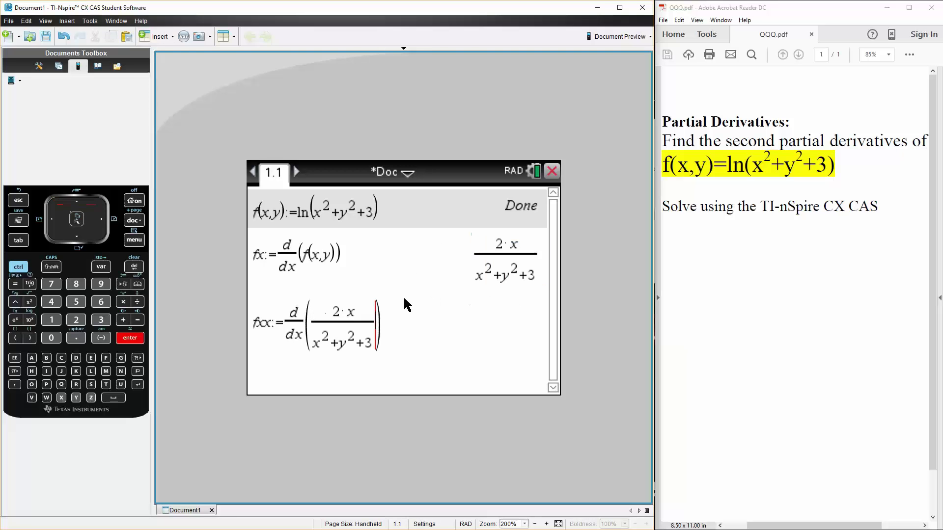
{"action": "key", "text": "Return"}
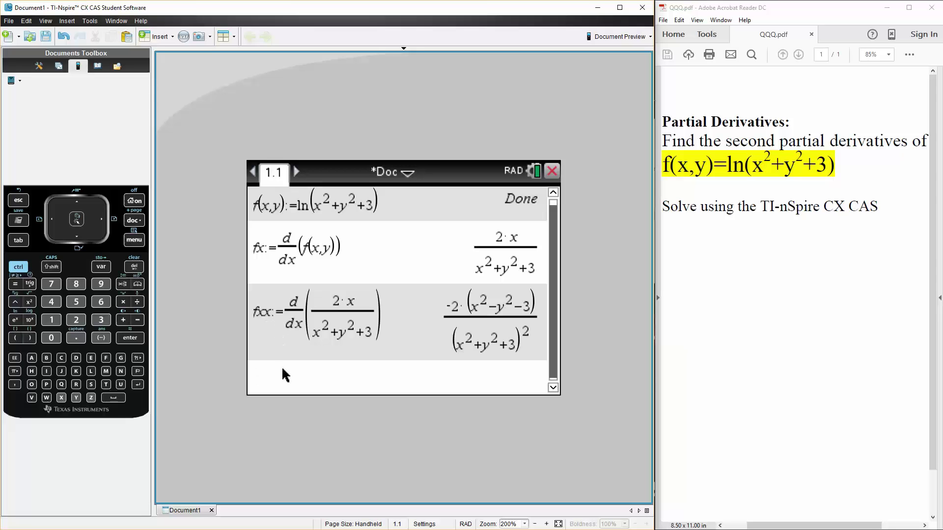
{"action": "type", "text": "fxy"}
Step: Define fxy:=d/dy of the recalled fx result, giving -4·y·x/(y²+x²+3)²
{"action": "left_click", "coordinate": [19, 268]}
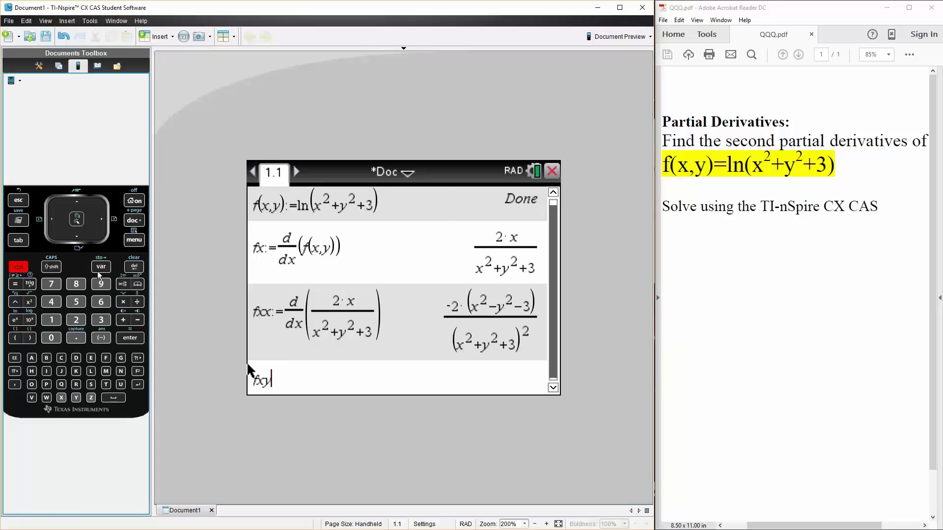
{"action": "left_click", "coordinate": [123, 284]}
{"action": "left_click", "coordinate": [134, 240]}
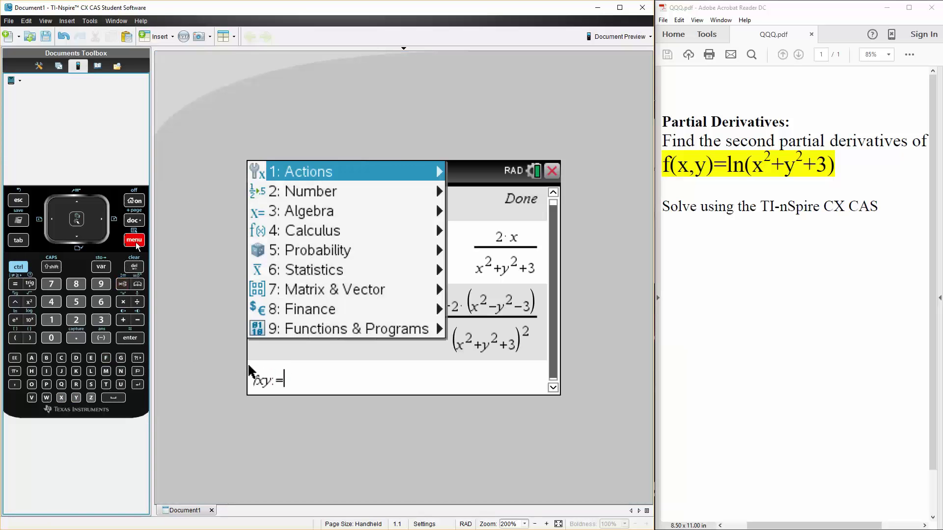
{"action": "mouse_move", "coordinate": [297, 230]}
{"action": "left_click", "coordinate": [388, 196]}
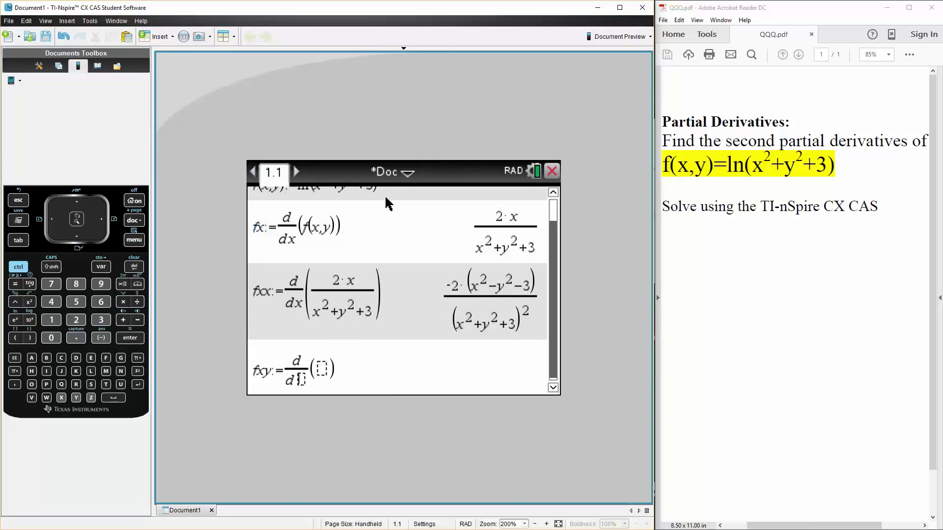
{"action": "type", "text": "y"}
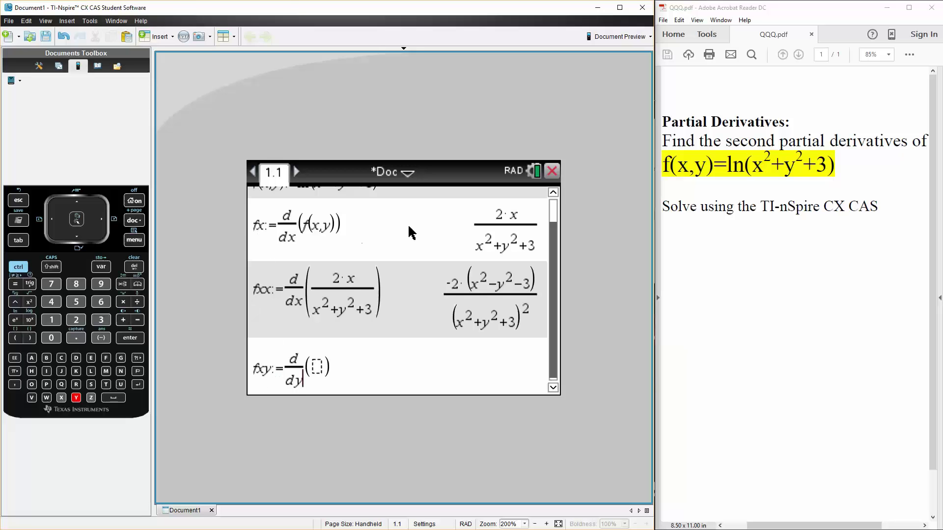
{"action": "key", "text": "ctrl"}
{"action": "key", "text": "Up"}
{"action": "key", "text": "Up"}
{"action": "key", "text": "Up"}
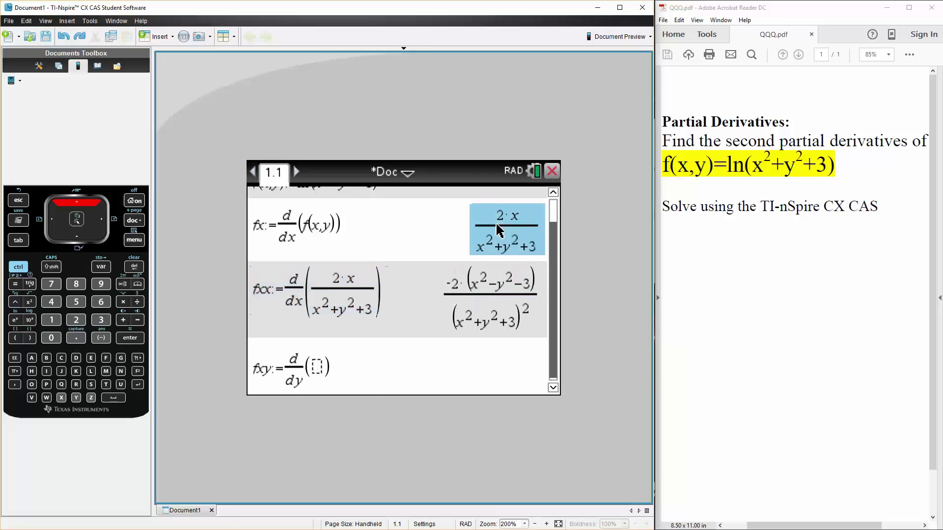
{"action": "key", "text": "Return"}
{"action": "key", "text": "Return"}
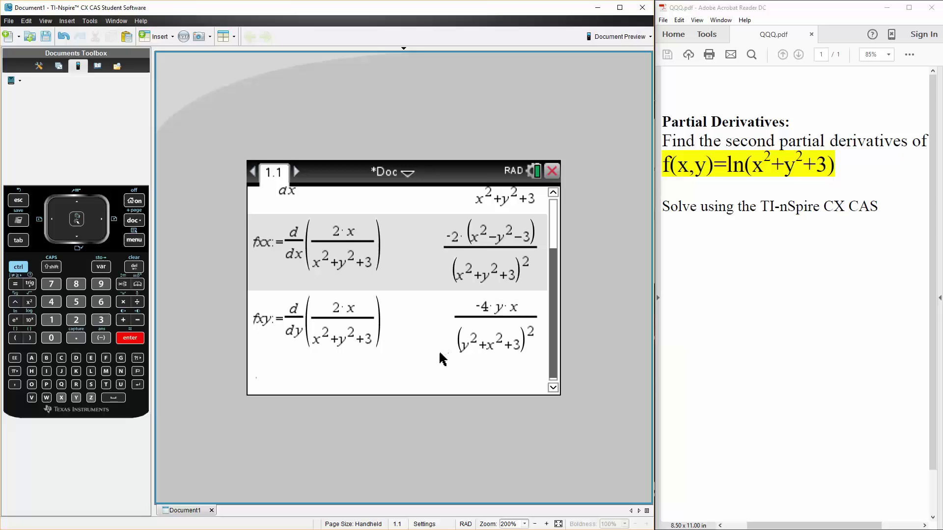
Step: Start the entry fy:= with a d/dy derivative template
{"action": "type", "text": "fy"}
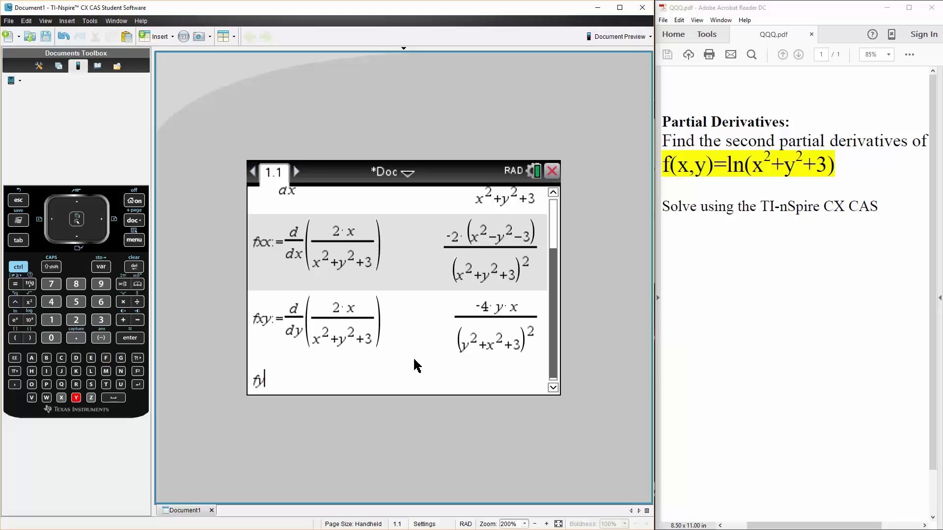
{"action": "left_click", "coordinate": [17, 267]}
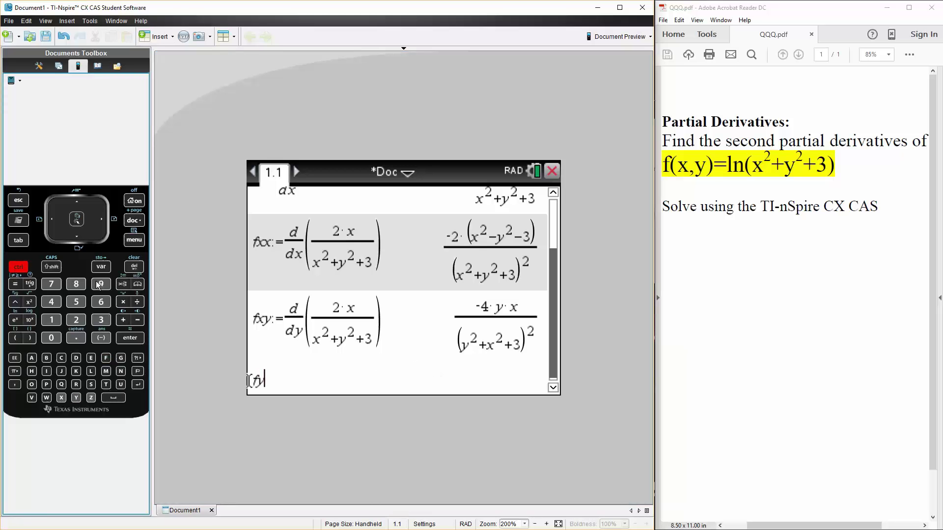
{"action": "left_click", "coordinate": [122, 285]}
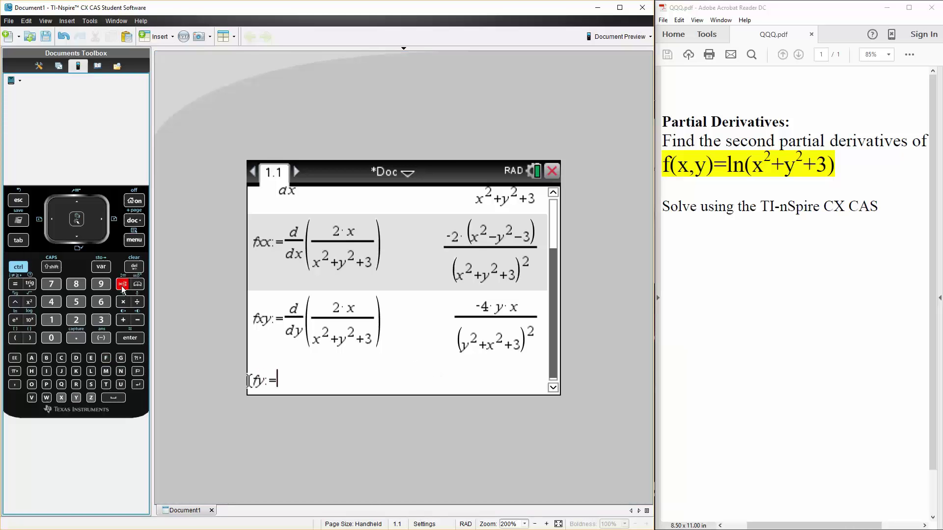
{"action": "left_click", "coordinate": [134, 240]}
{"action": "left_click", "coordinate": [309, 230]}
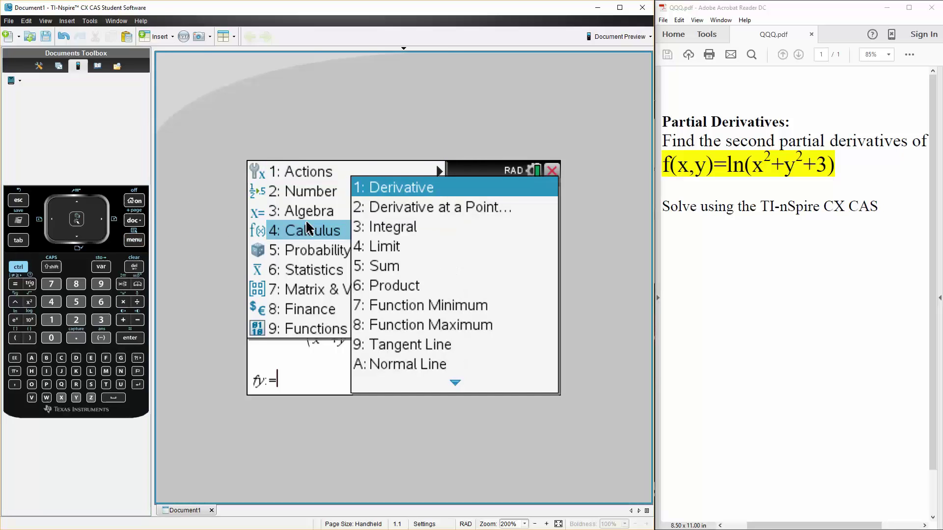
{"action": "left_click", "coordinate": [396, 189]}
{"action": "type", "text": "y("}
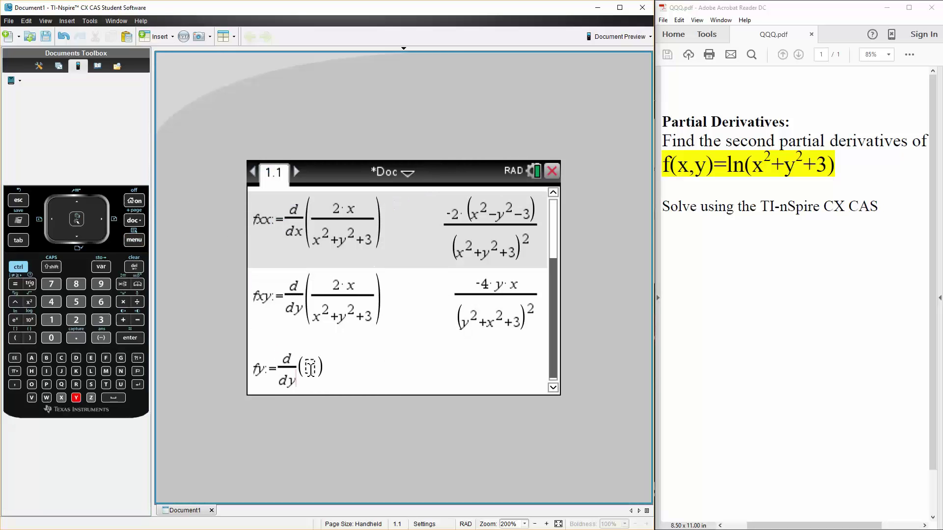
Step: Enter f(x,y) as the derivative argument and evaluate fy, giving 2·y/(y²+x²+3)
{"action": "left_click", "coordinate": [311, 367]}
{"action": "key", "text": "Up"}
{"action": "key", "text": "Up"}
{"action": "key", "text": "Up"}
{"action": "key", "text": "Up"}
{"action": "key", "text": "Up"}
{"action": "key", "text": "Up"}
{"action": "key", "text": "Up"}
{"action": "key", "text": "Up"}
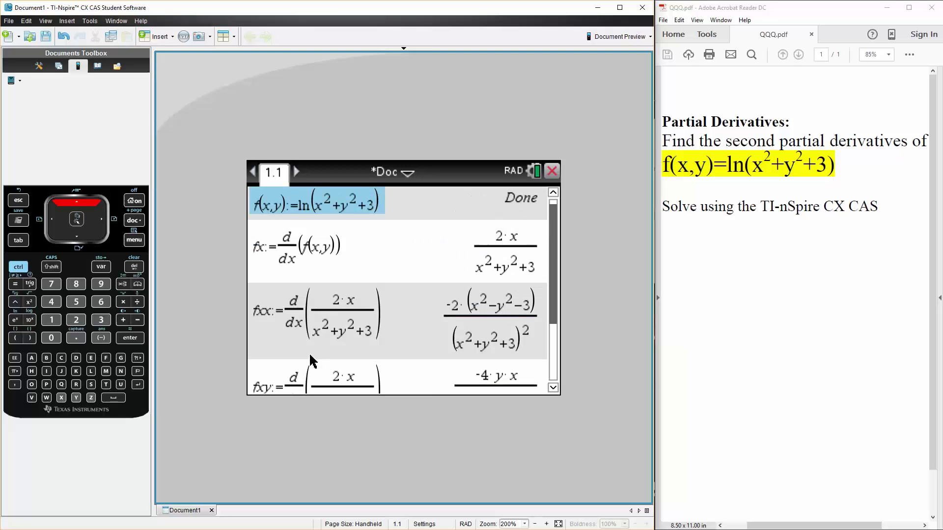
{"action": "key", "text": "Down"}
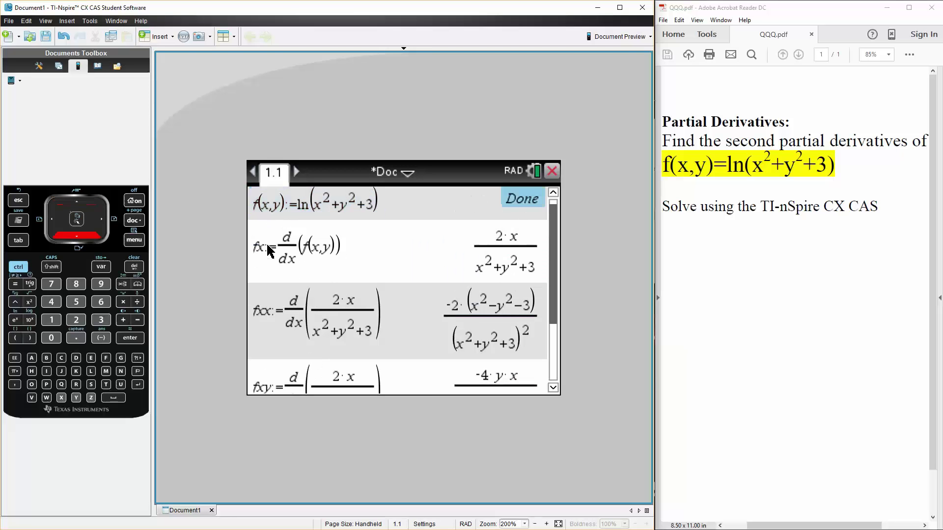
{"action": "key", "text": "Down"}
{"action": "key", "text": "Down"}
{"action": "key", "text": "Down"}
{"action": "key", "text": "Down"}
{"action": "key", "text": "Down"}
{"action": "key", "text": "Down"}
{"action": "key", "text": "Down"}
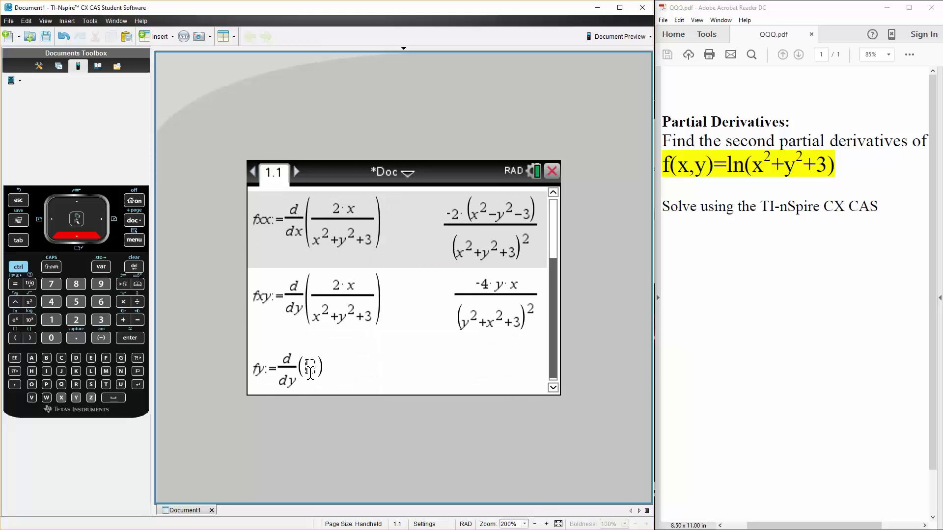
{"action": "type", "text": "f(x,y"}
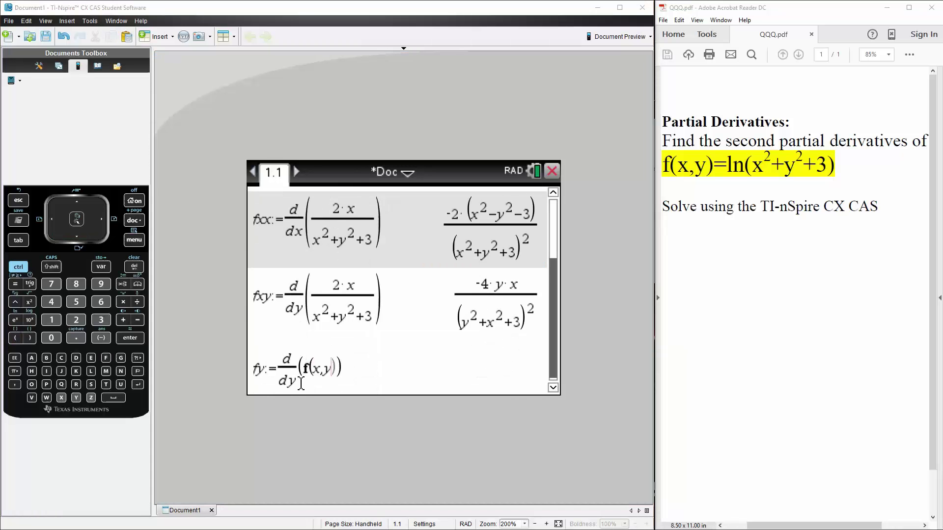
{"action": "left_click", "coordinate": [356, 369]}
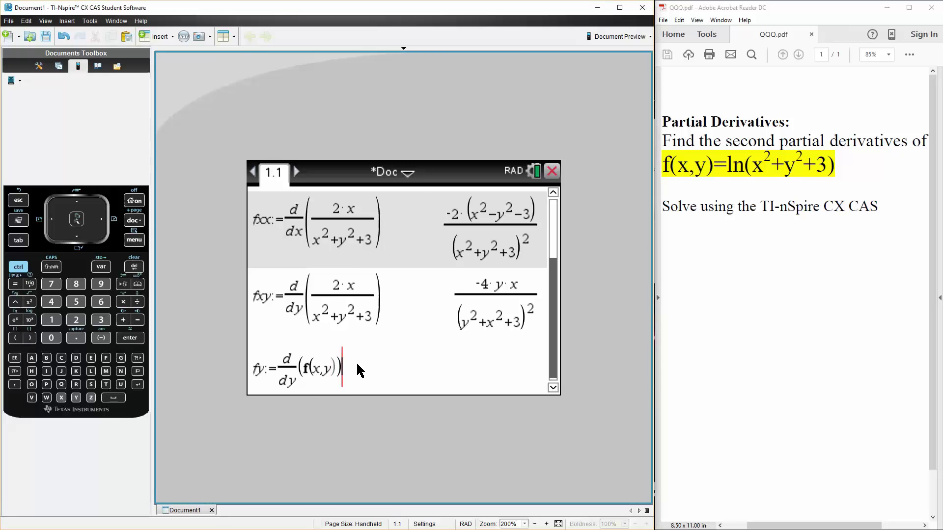
{"action": "key", "text": "Return"}
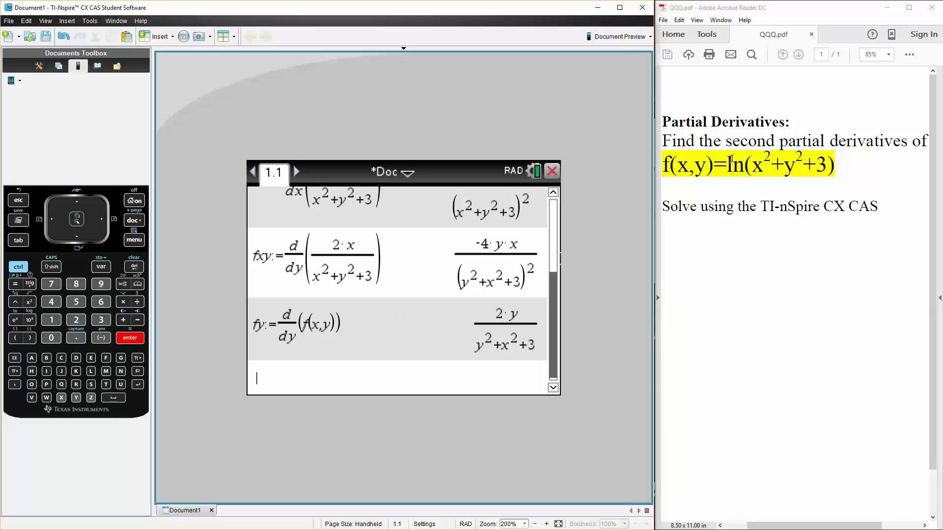
Step: Define fyy:=d/dy(2·y/(y²+x²+3)), giving -2·(y²−x²−3)/(y²+x²+3)²
{"action": "type", "text": "fyy"}
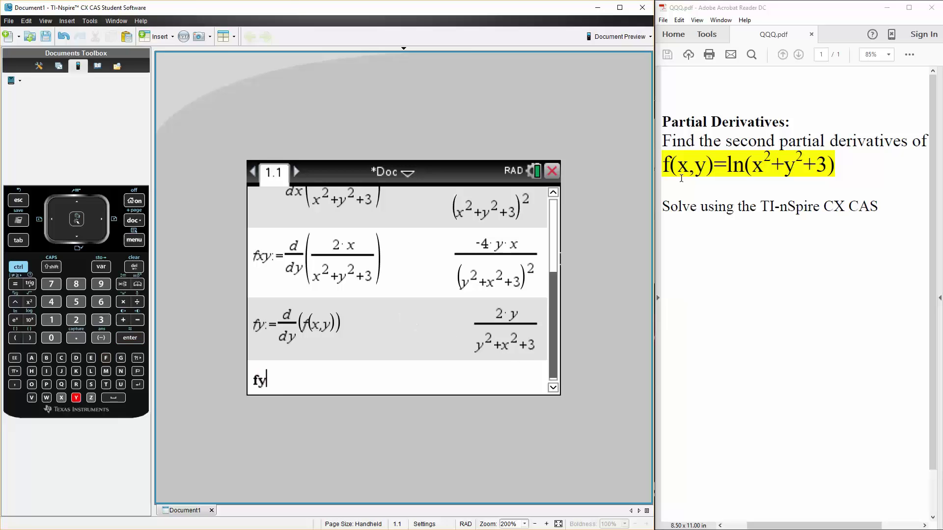
{"action": "left_click", "coordinate": [17, 271]}
{"action": "left_click", "coordinate": [124, 283]}
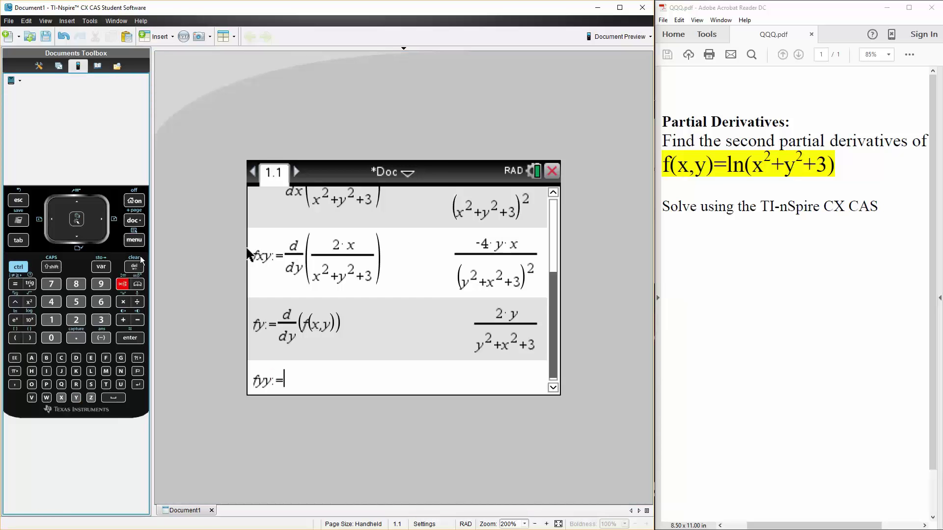
{"action": "left_click", "coordinate": [134, 240]}
{"action": "left_click", "coordinate": [304, 230]}
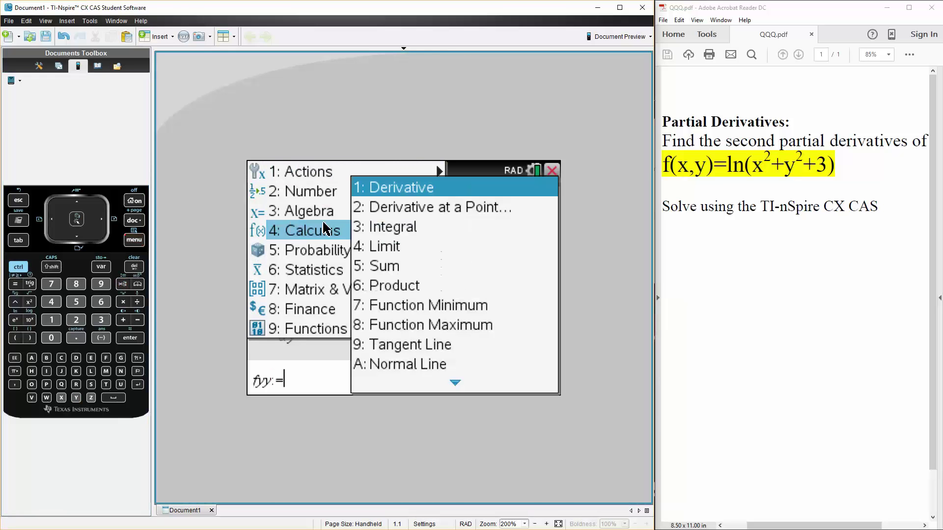
{"action": "left_click", "coordinate": [398, 190]}
{"action": "type", "text": "y("}
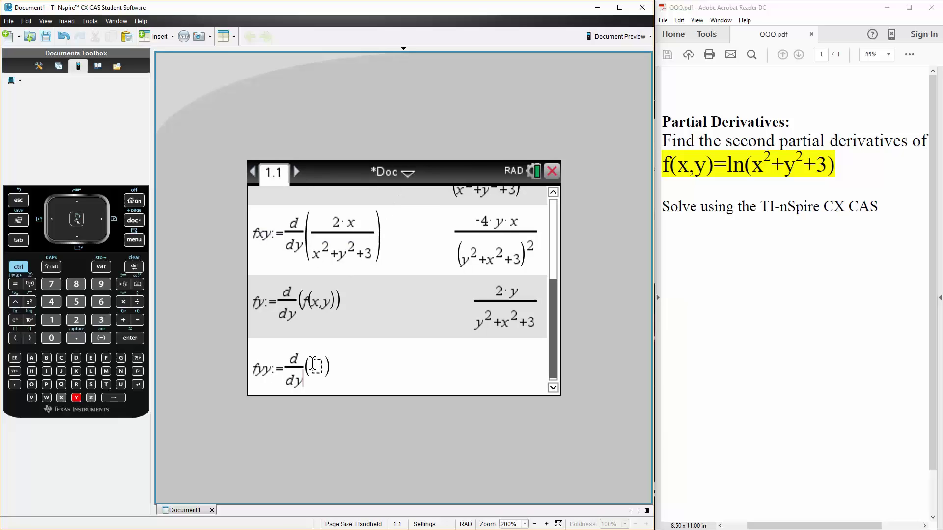
{"action": "key", "text": "Up"}
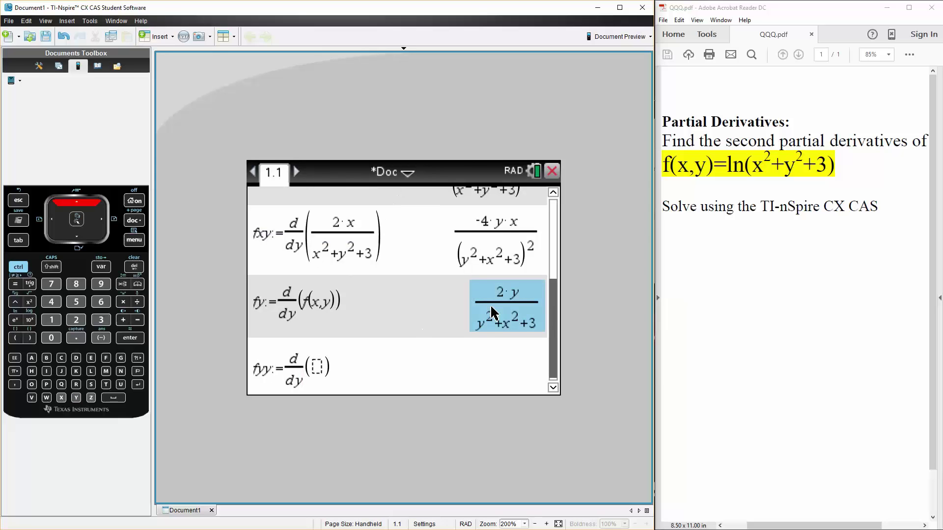
{"action": "key", "text": "Return"}
{"action": "key", "text": "Return"}
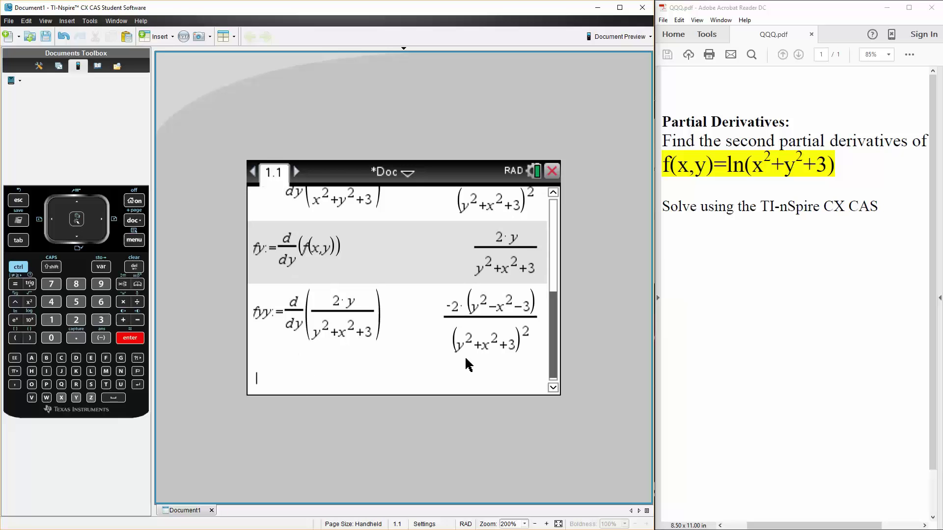
Step: Review the earlier entries and results, down to the fyy entry
{"action": "key", "text": "Up"}
{"action": "key", "text": "Up"}
{"action": "key", "text": "Up"}
{"action": "key", "text": "Up"}
{"action": "key", "text": "Up"}
{"action": "key", "text": "Up"}
{"action": "key", "text": "Up"}
{"action": "key", "text": "Up"}
{"action": "key", "text": "Up"}
{"action": "key", "text": "Up"}
{"action": "key", "text": "Up"}
{"action": "key", "text": "Up"}
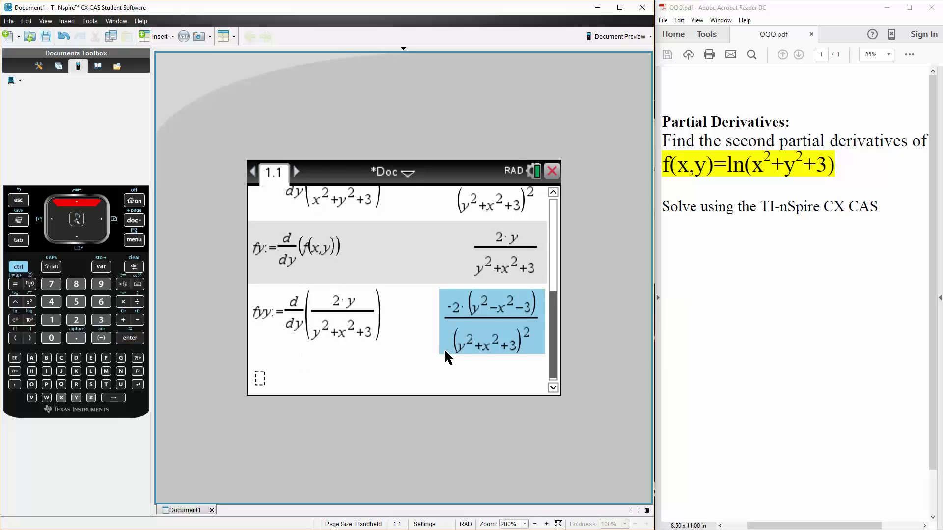
{"action": "key", "text": "Down"}
{"action": "key", "text": "Down"}
{"action": "key", "text": "Down"}
{"action": "key", "text": "Down"}
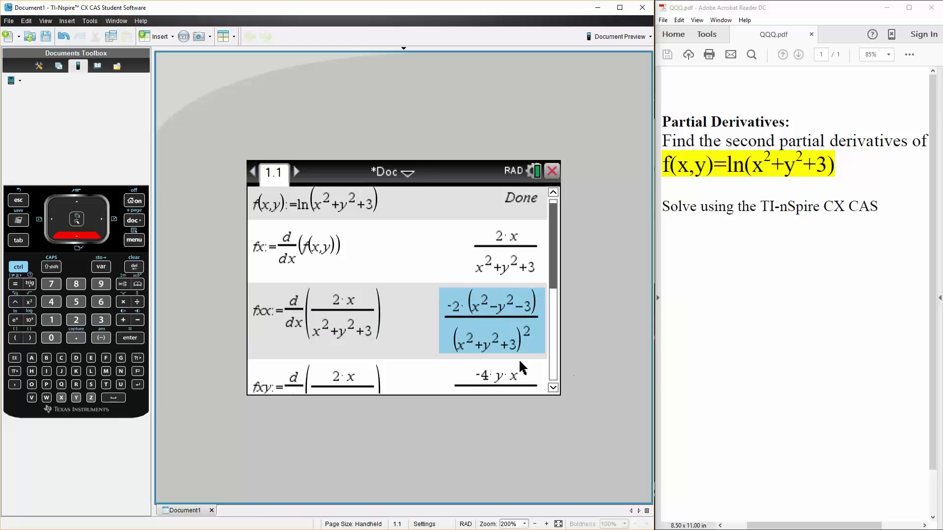
{"action": "key", "text": "Down"}
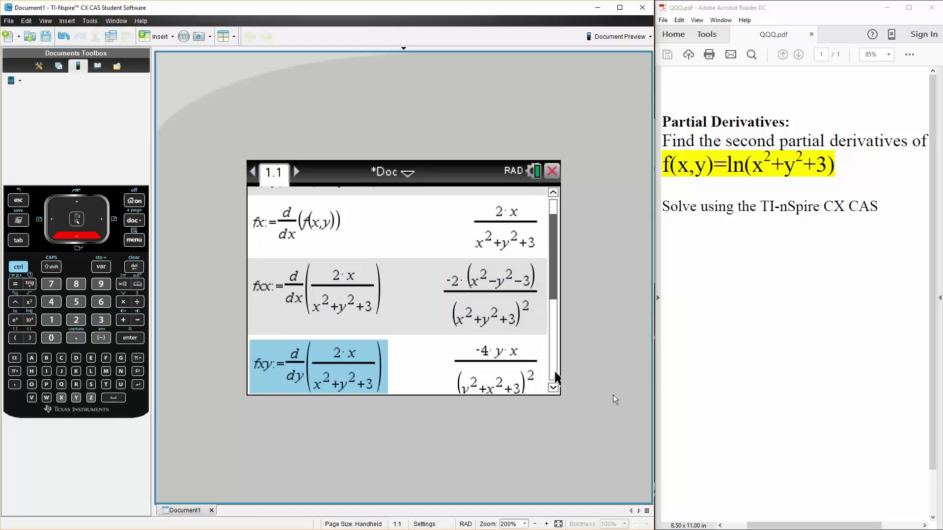
{"action": "key", "text": "Down"}
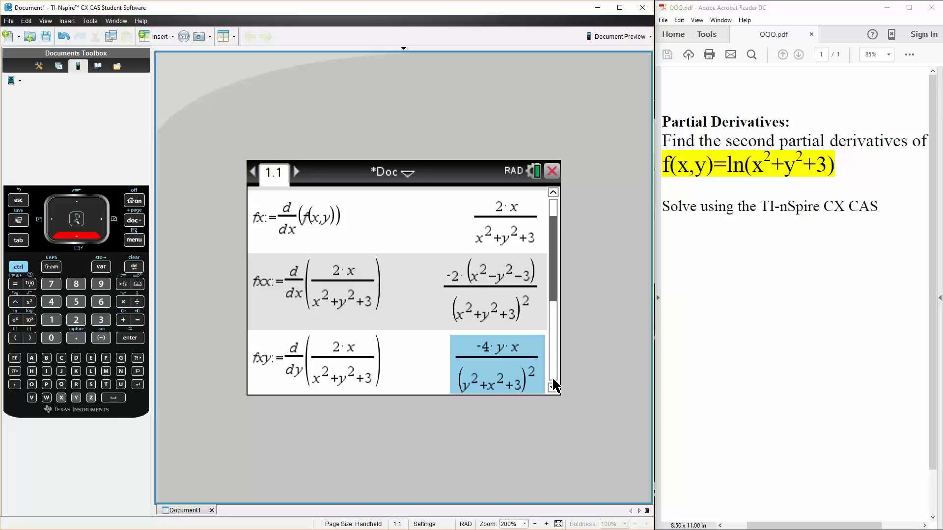
{"action": "left_click", "coordinate": [554, 387]}
{"action": "left_click", "coordinate": [553, 387]}
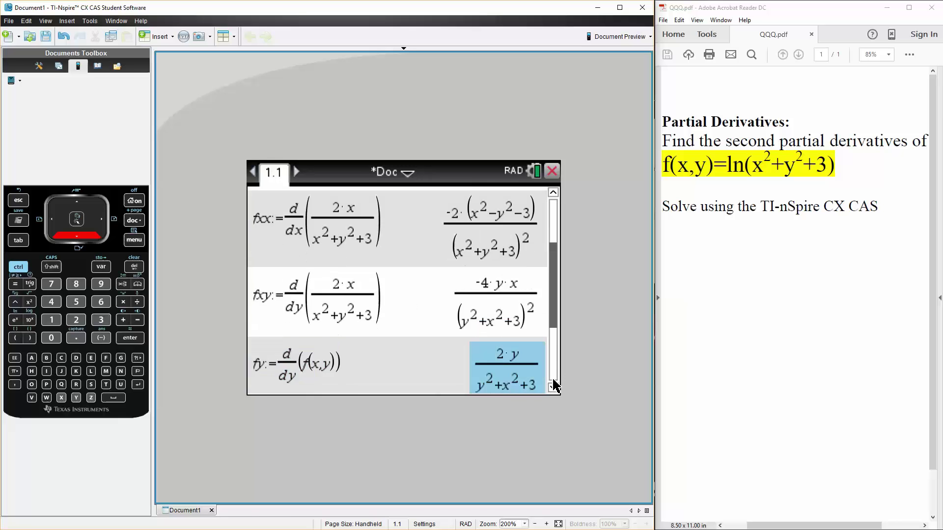
{"action": "left_click", "coordinate": [553, 387]}
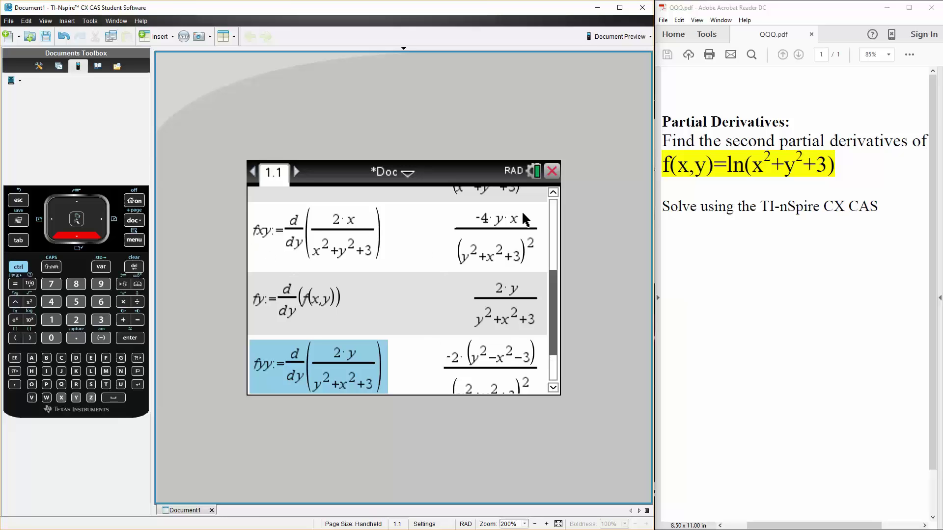
Step: Define fyx:=d/dx of the fy result, giving -4·x·y/(x²+y²+3)², matching fxy
{"action": "key", "text": "Down"}
{"action": "key", "text": "Down"}
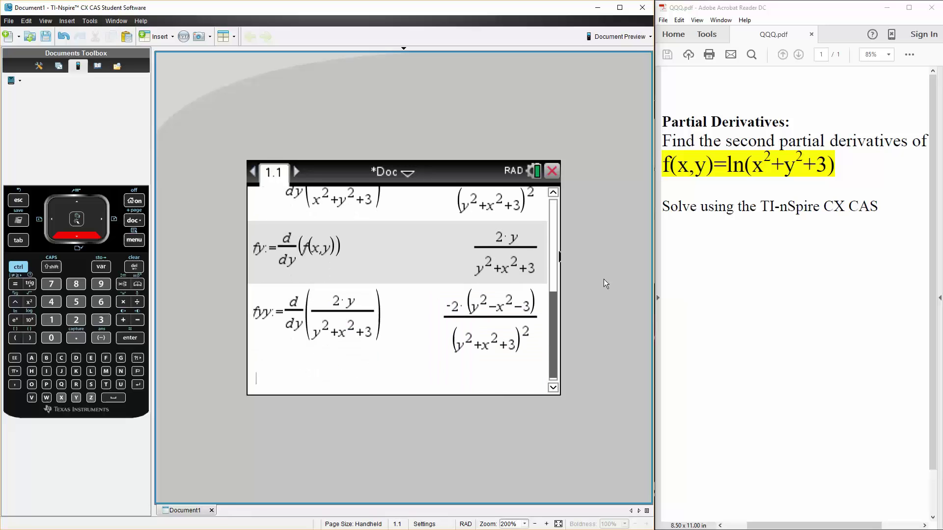
{"action": "type", "text": "f"}
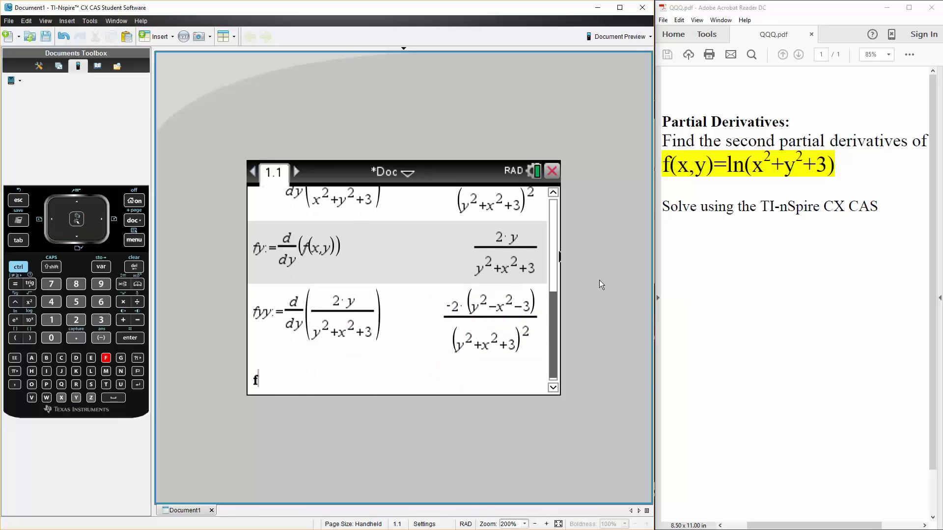
{"action": "type", "text": "yx:="}
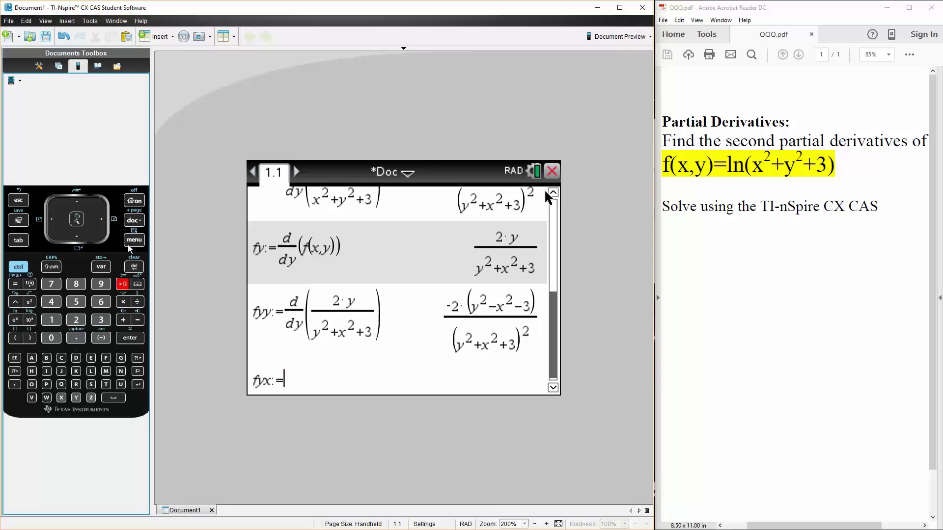
{"action": "key", "text": "ctrl+m"}
{"action": "key", "text": "4"}
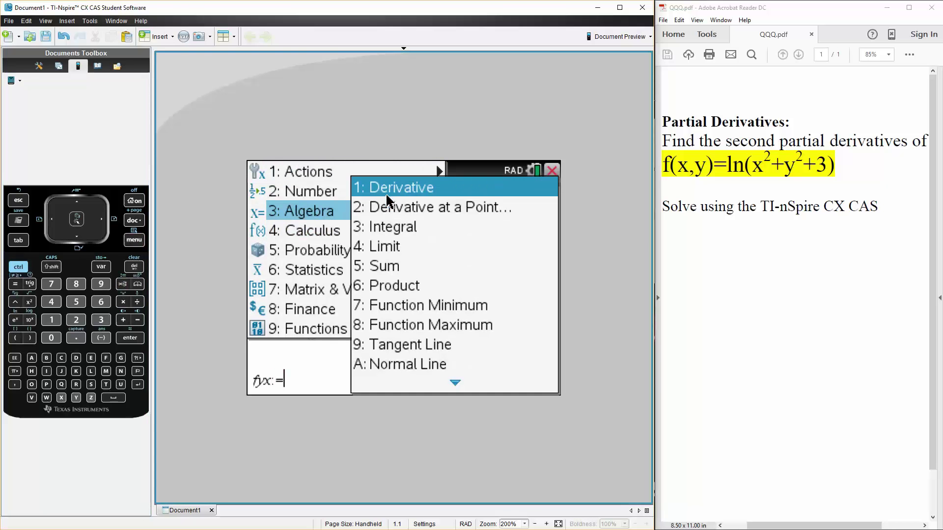
{"action": "left_click", "coordinate": [390, 197]}
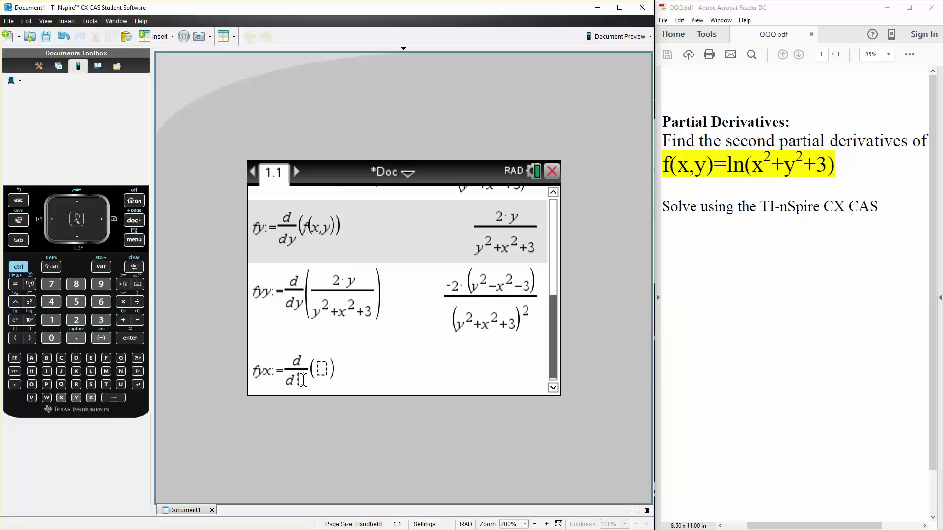
{"action": "type", "text": "x"}
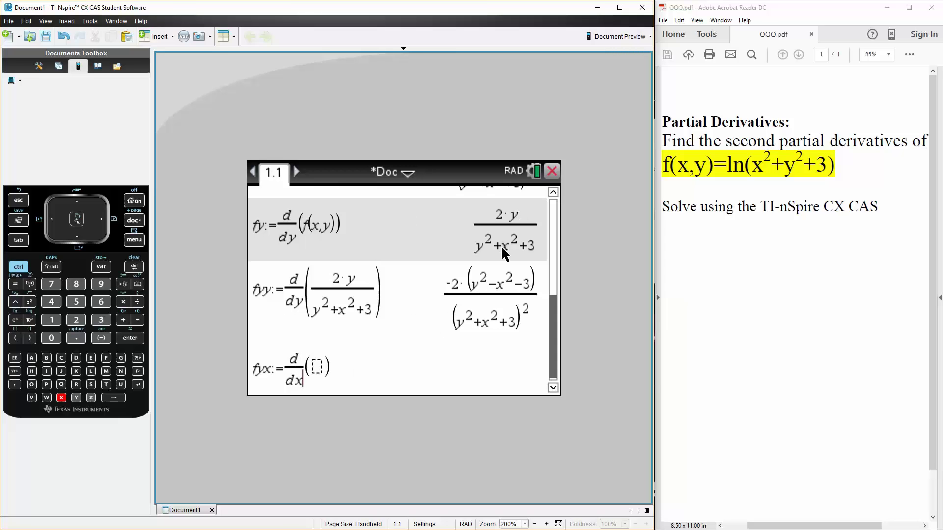
{"action": "left_click", "coordinate": [317, 369]}
{"action": "key", "text": "Up"}
{"action": "key", "text": "Up"}
{"action": "key", "text": "Up"}
{"action": "key", "text": "Return"}
{"action": "key", "text": "Return"}
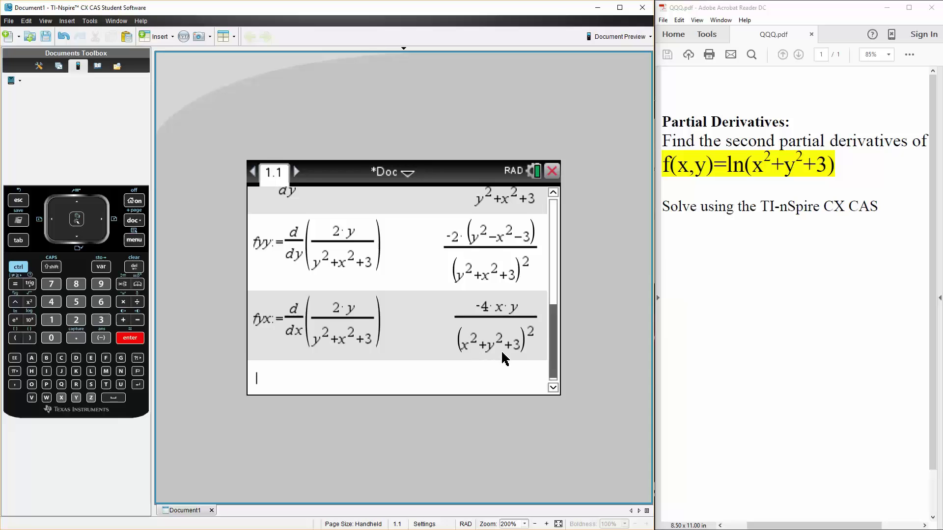
{"action": "key", "text": "Up"}
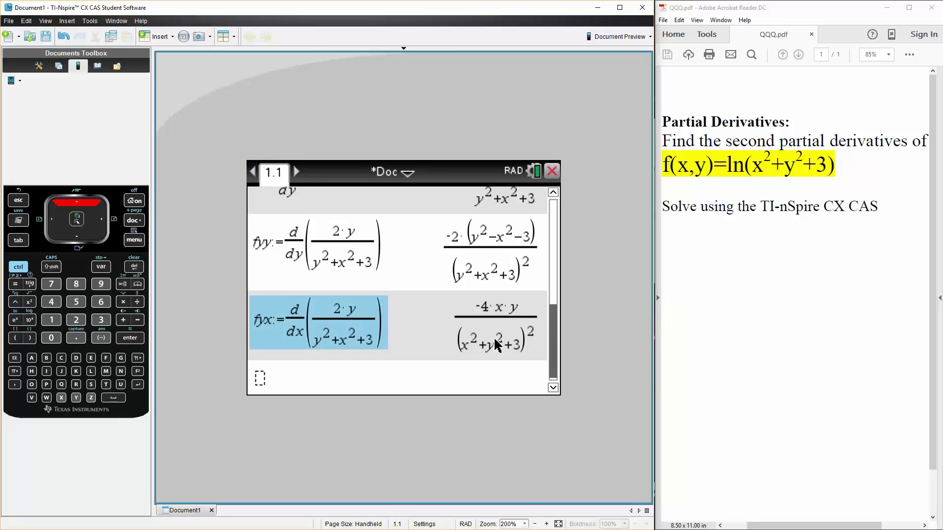
{"action": "key", "text": "Up"}
{"action": "key", "text": "Up"}
{"action": "key", "text": "Up"}
{"action": "key", "text": "Up"}
{"action": "key", "text": "Up"}
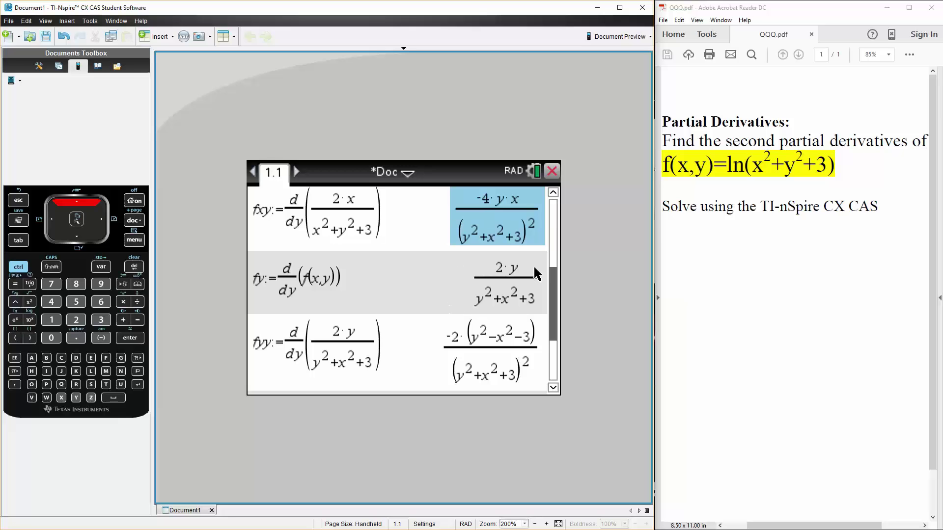
Step: Set Document Preview to Computer and maximise the TI-Nspire window
{"action": "key", "text": "Up"}
{"action": "key", "text": "Up"}
{"action": "key", "text": "Up"}
{"action": "key", "text": "Up"}
{"action": "key", "text": "Up"}
{"action": "key", "text": "Up"}
{"action": "key", "text": "Up"}
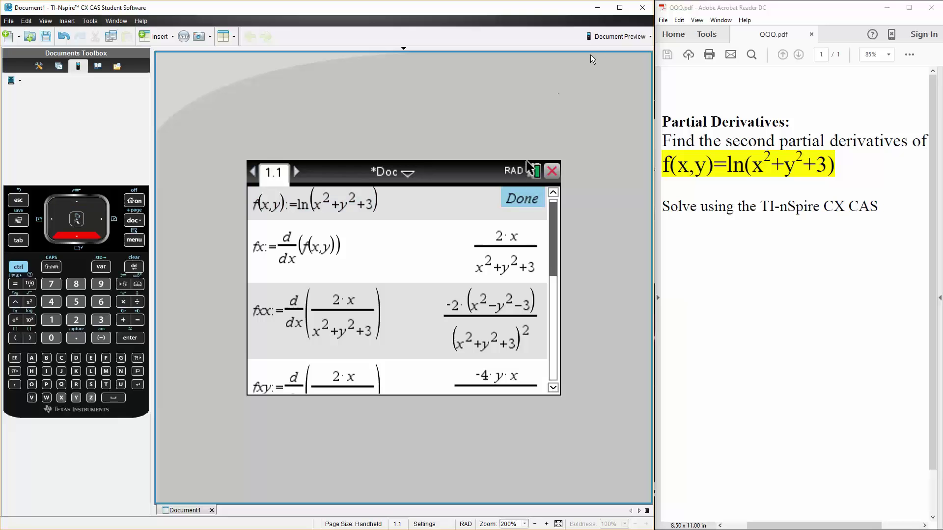
{"action": "left_click", "coordinate": [645, 37]}
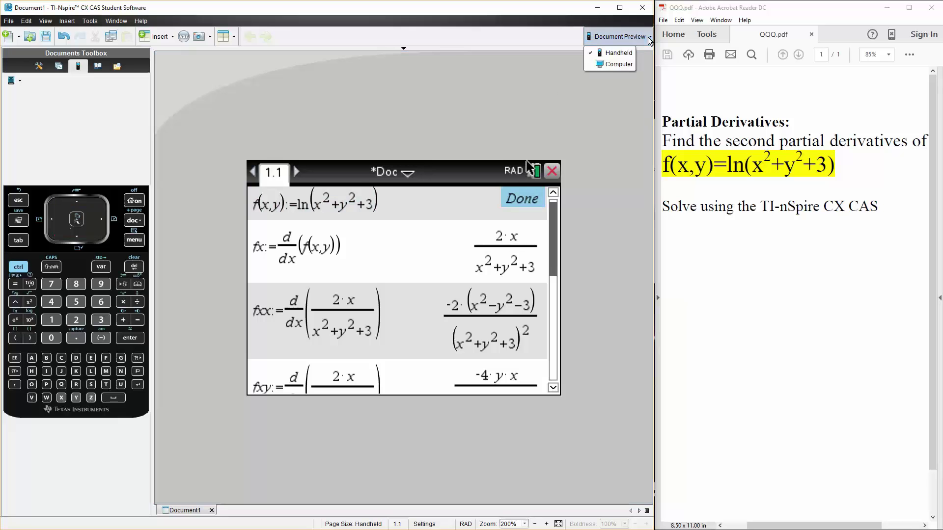
{"action": "left_click", "coordinate": [610, 64]}
{"action": "left_click", "coordinate": [620, 7]}
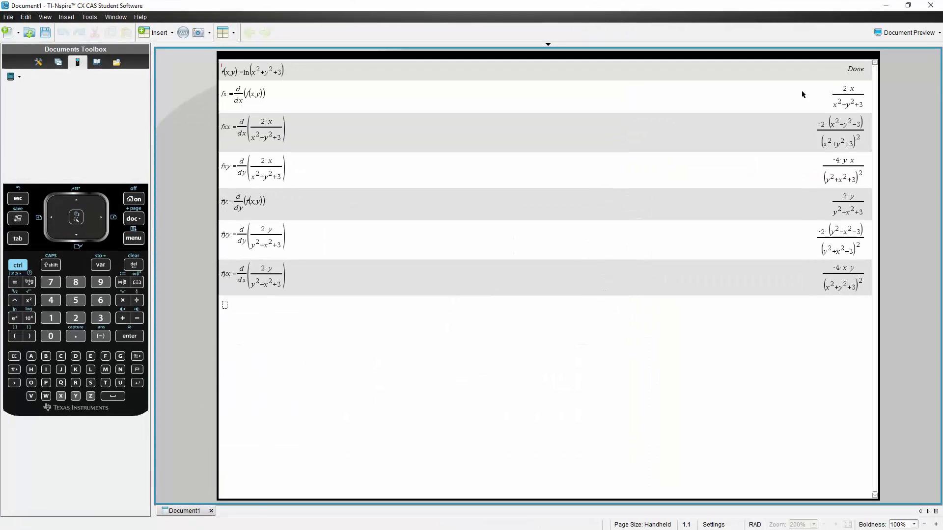